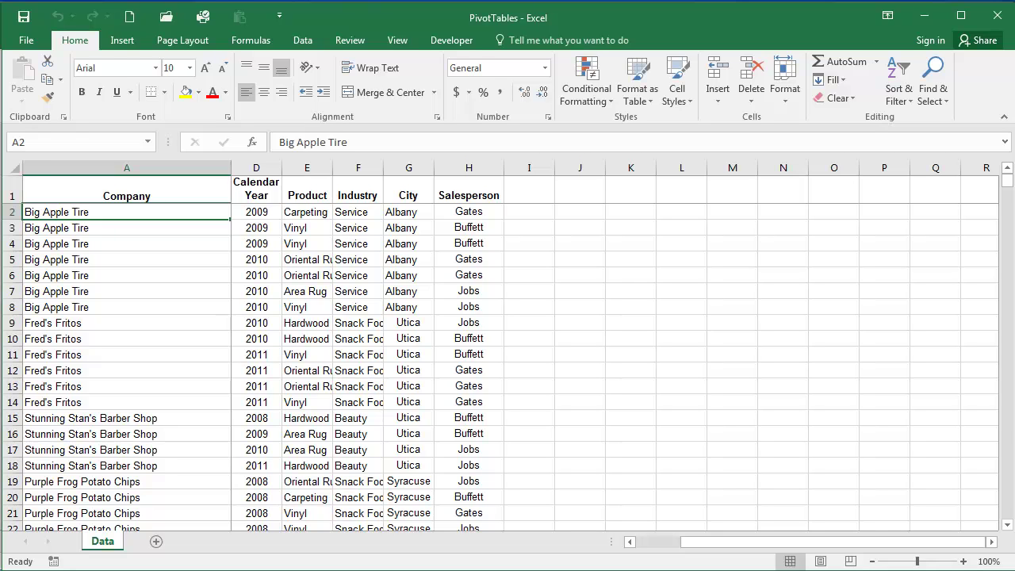
Create a PivotTable from the Data sheet range A1:H62 on a new worksheet
left_click(122, 40)
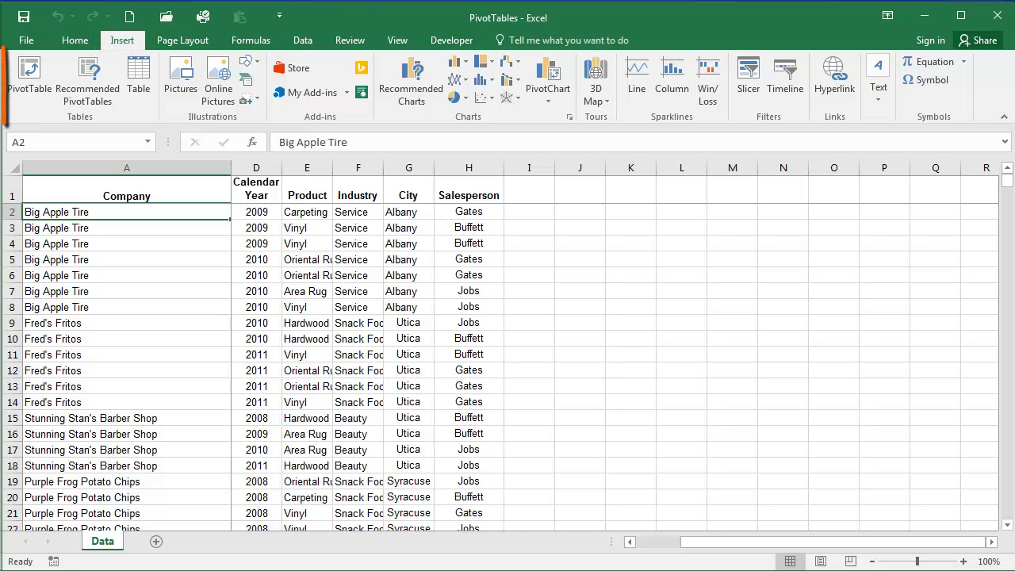
left_click(29, 79)
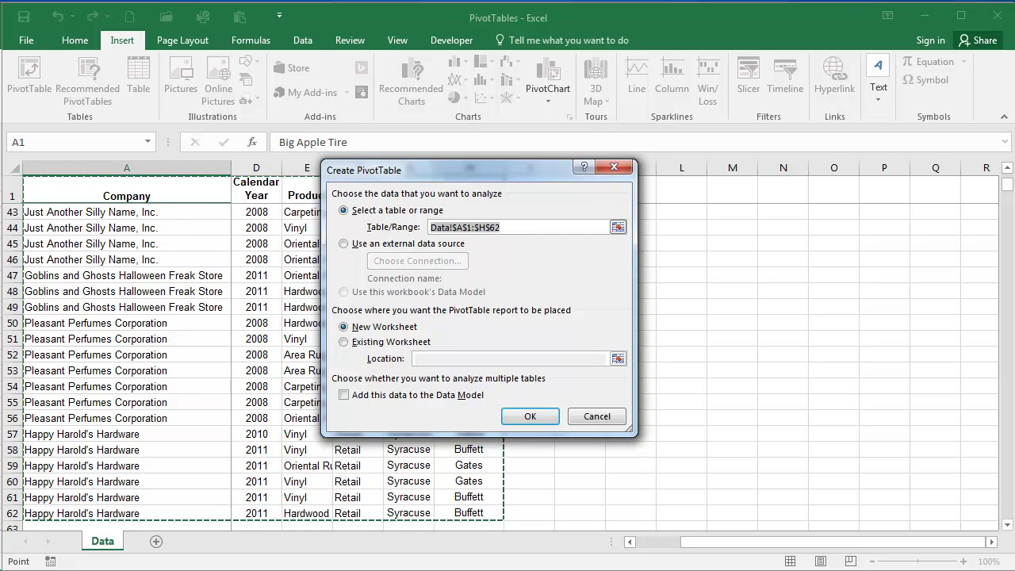
key("Return")
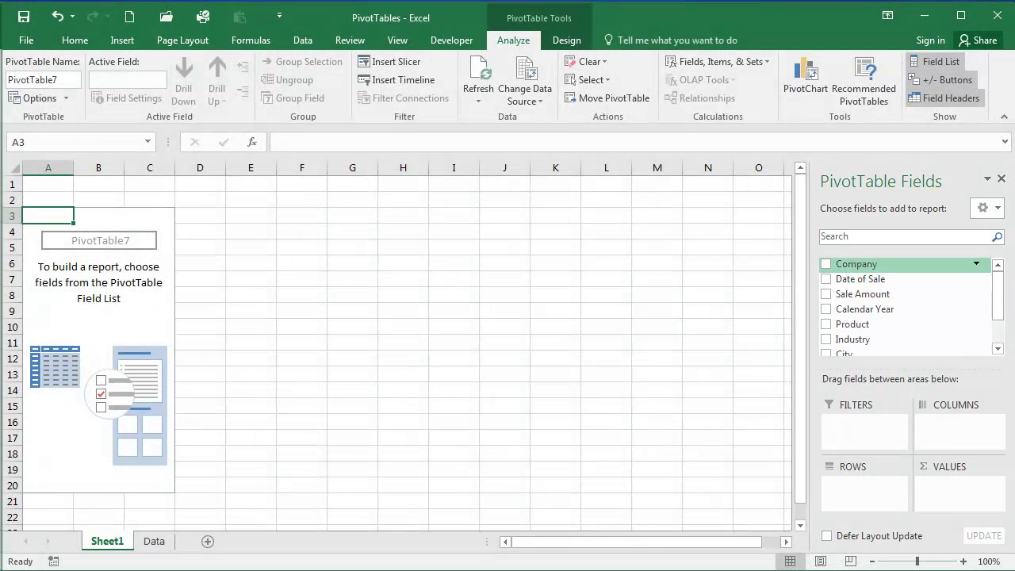
Lay out the PivotTable with Company as rows and the sum of Sale Amount as values
left_click_drag(856, 263, 864, 421)
left_click_drag(864, 491, 862, 485)
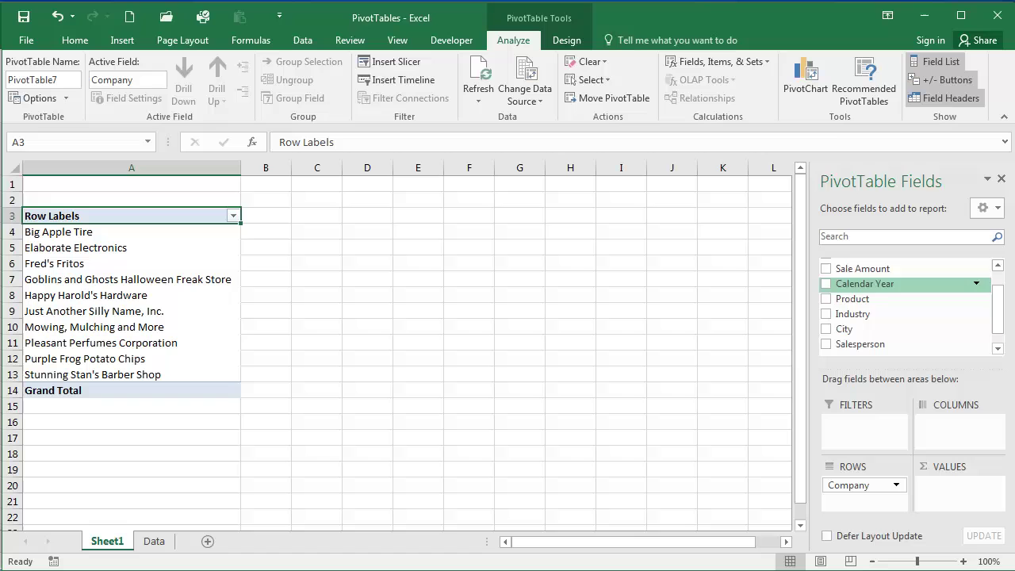
left_click_drag(862, 268, 959, 485)
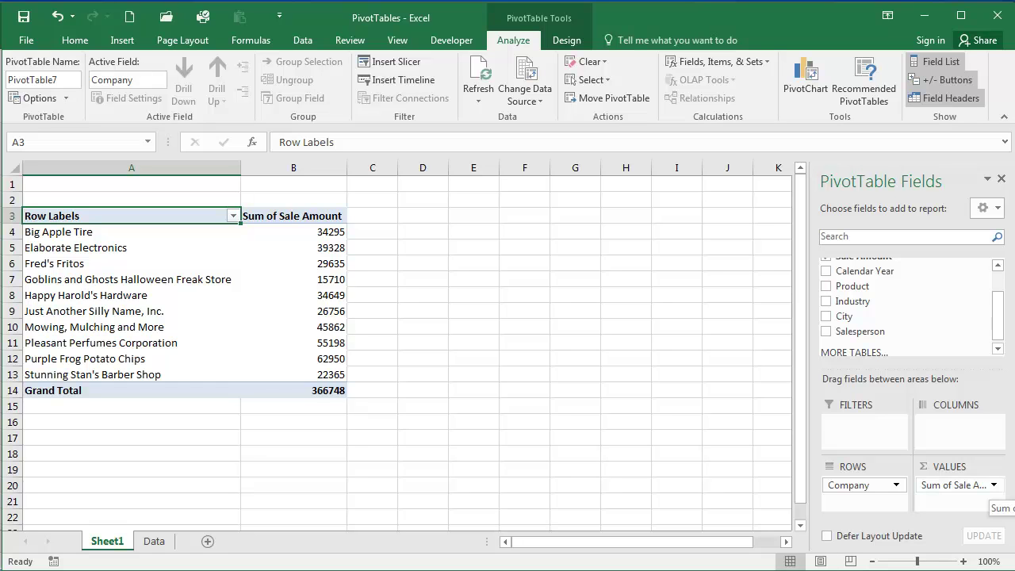
Format the company PivotTable's Sum of Sale Amount values as Currency with the $ symbol and 0 decimal places
left_click(987, 484)
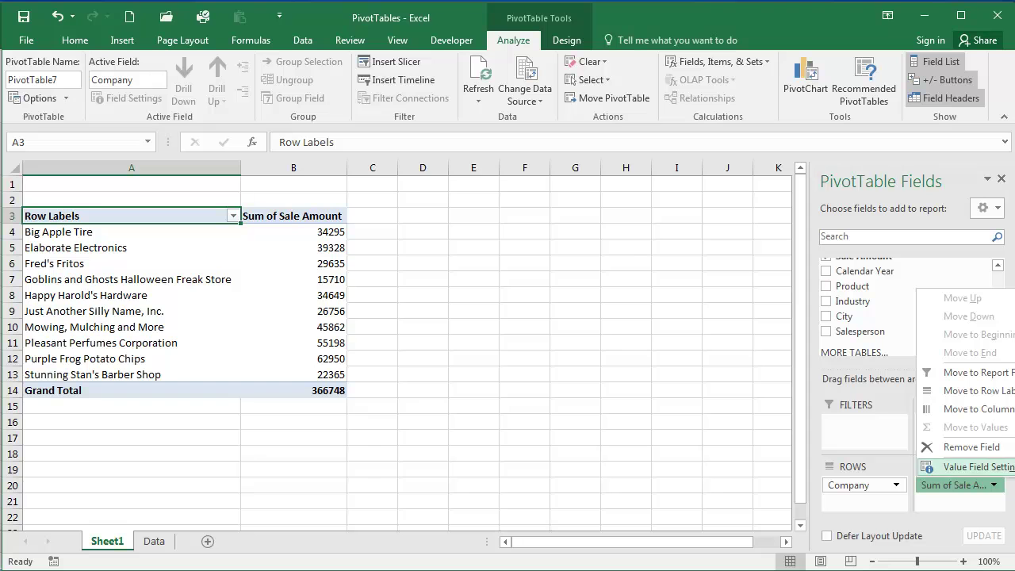
left_click(975, 466)
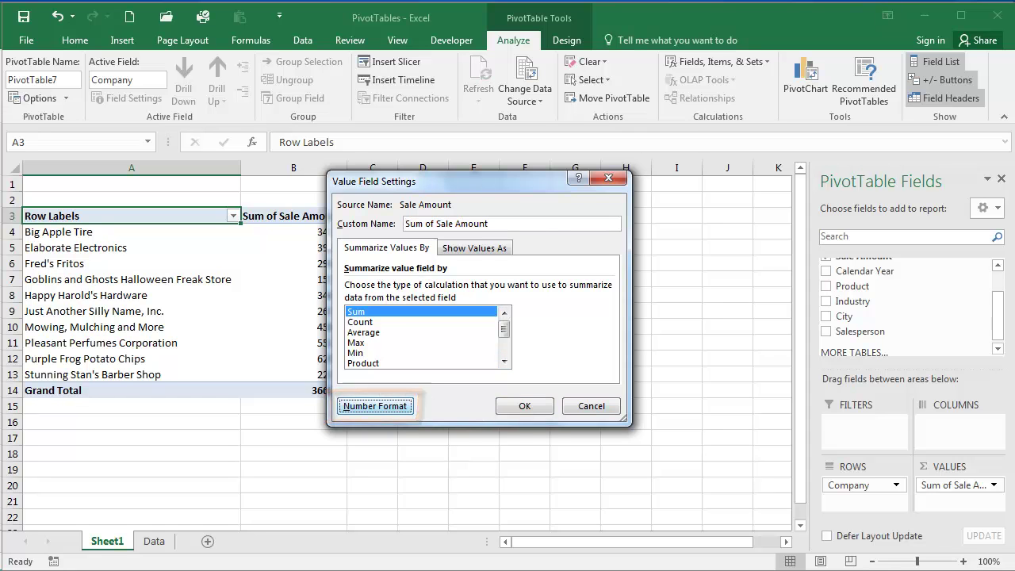
left_click(375, 406)
left_click(304, 206)
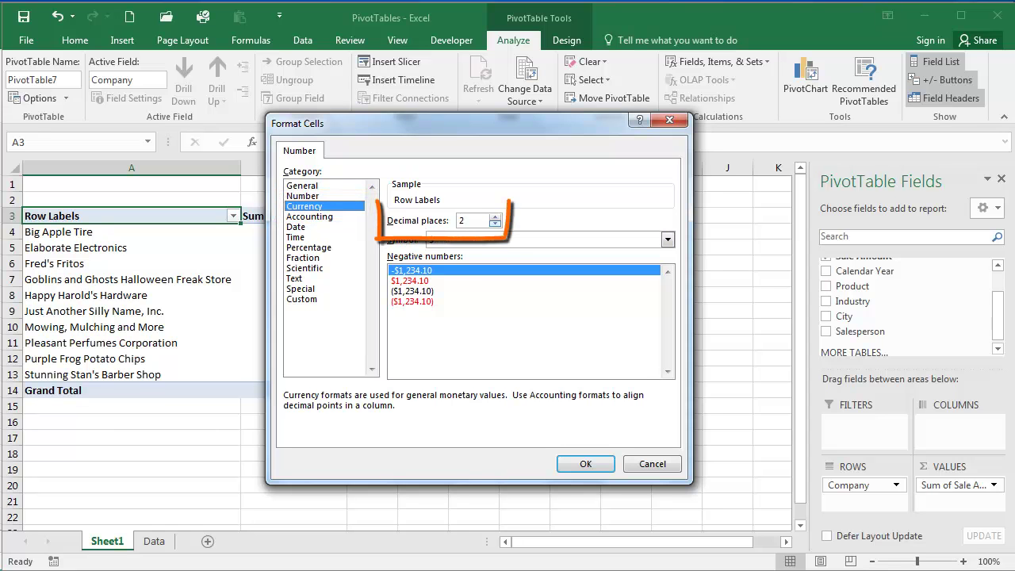
left_click(495, 224)
left_click(494, 224)
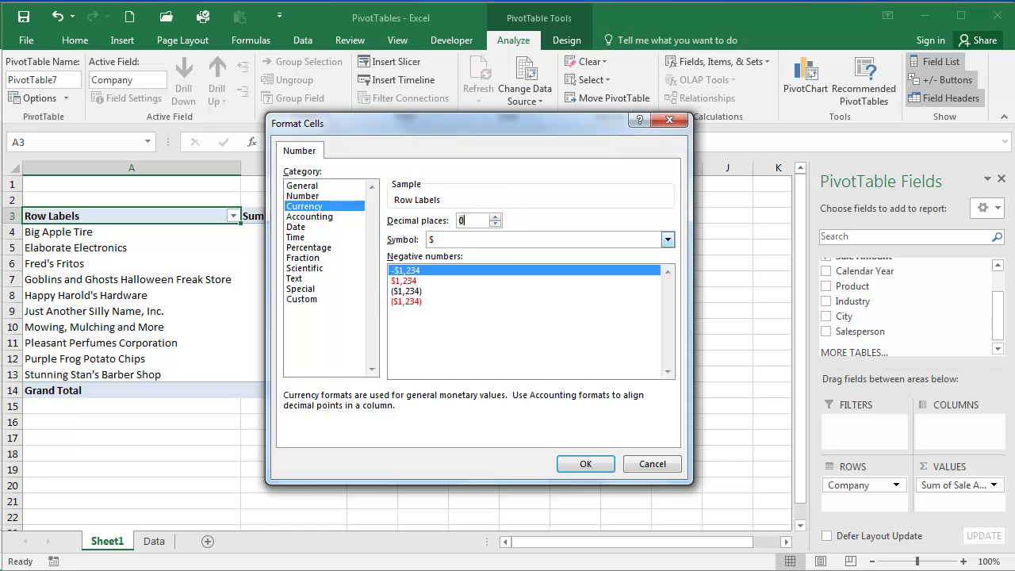
key("Return")
key("Return")
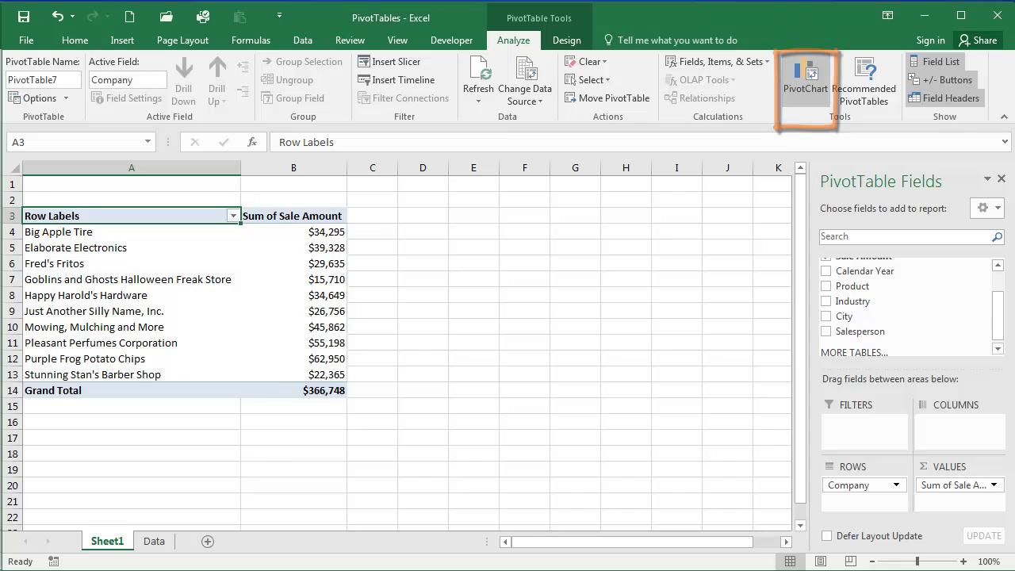
Insert a Pie PivotChart of the company sales and place it beside the PivotTable, starting around column C, row 3
left_click(805, 79)
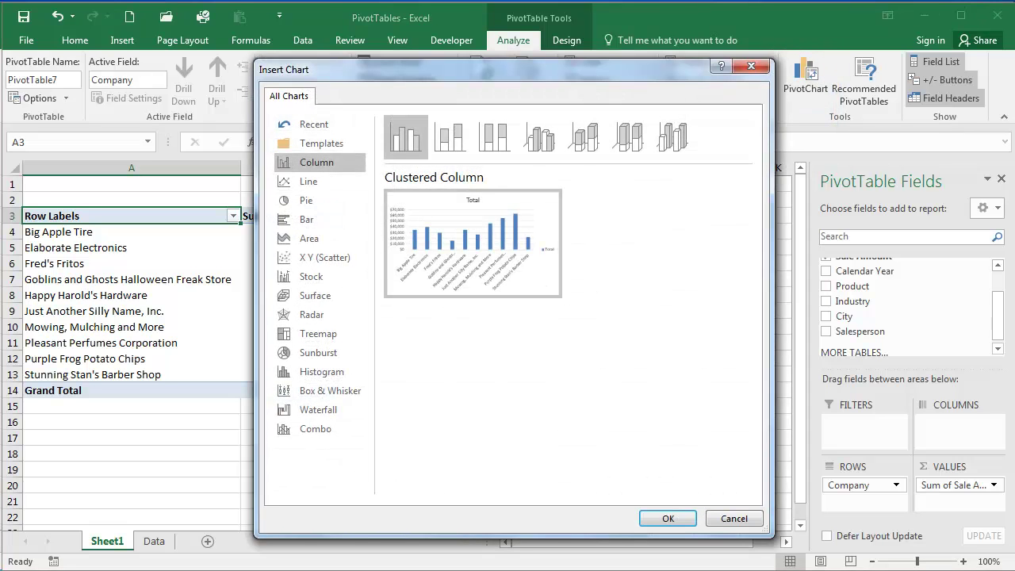
left_click(306, 200)
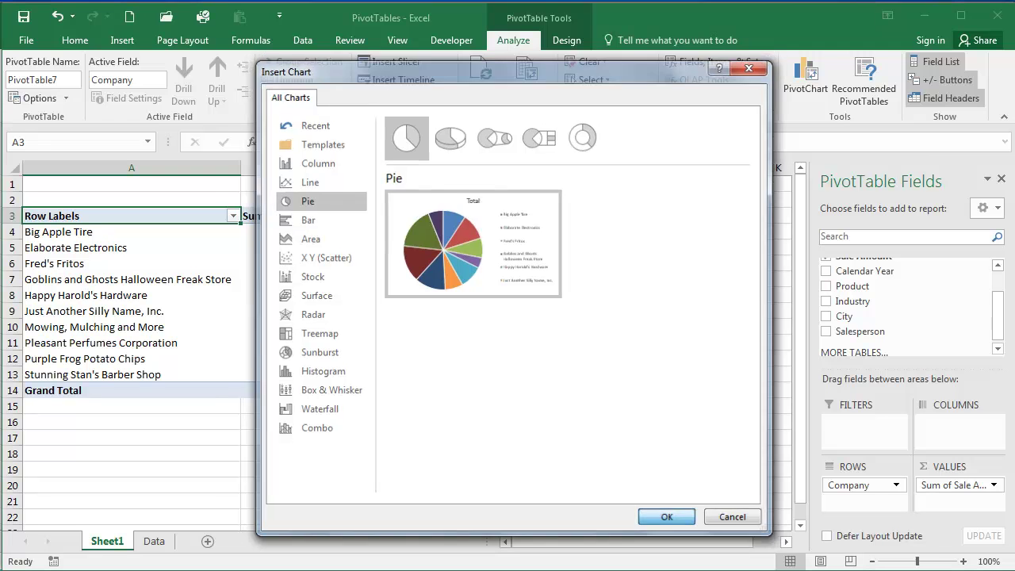
left_click(667, 517)
left_click_drag(476, 269, 614, 230)
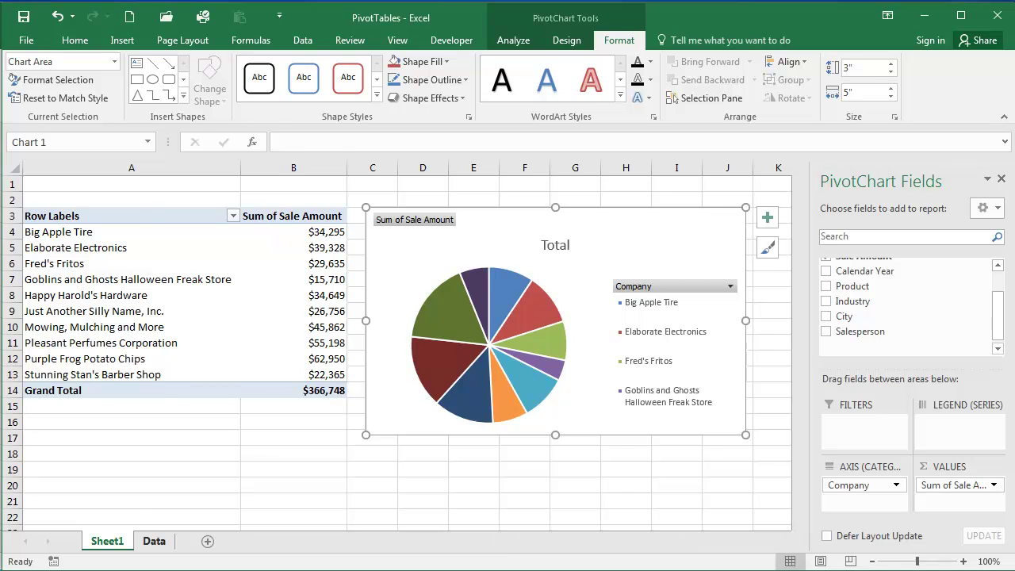
Create a second PivotTable from the Data sheet range A1:H62 on another new worksheet
left_click(153, 540)
left_click(126, 275)
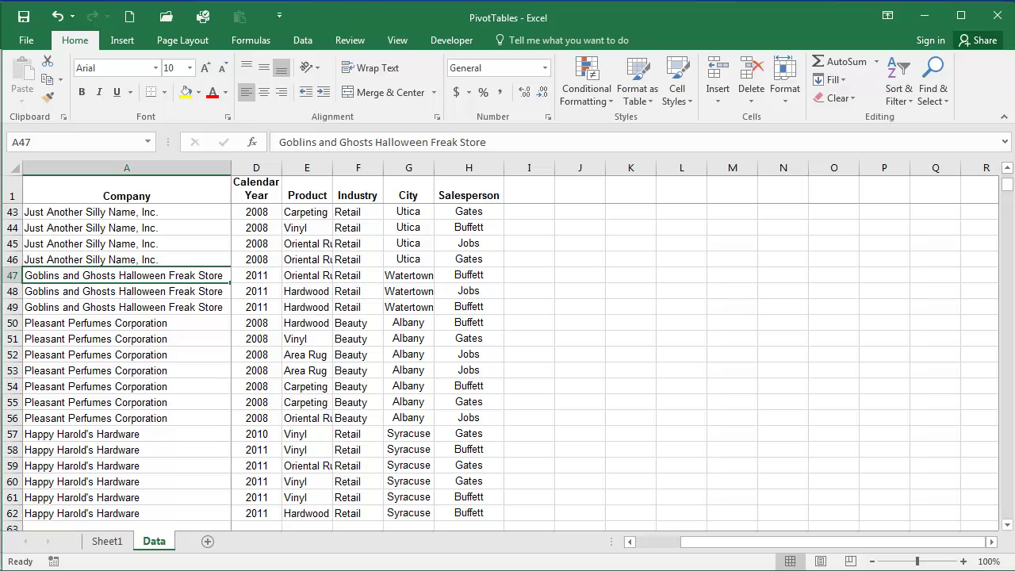
left_click(122, 39)
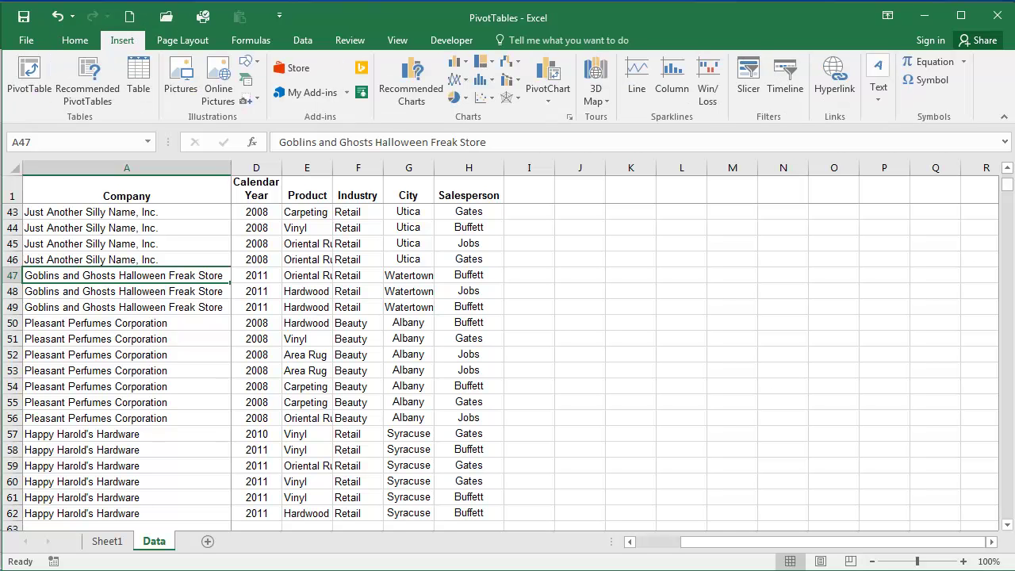
left_click(29, 79)
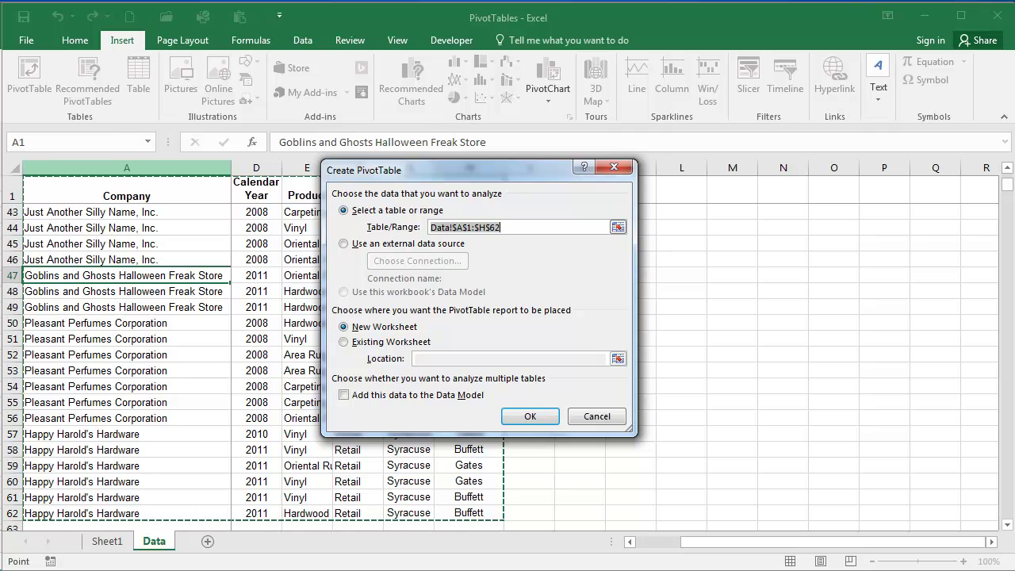
key("Return")
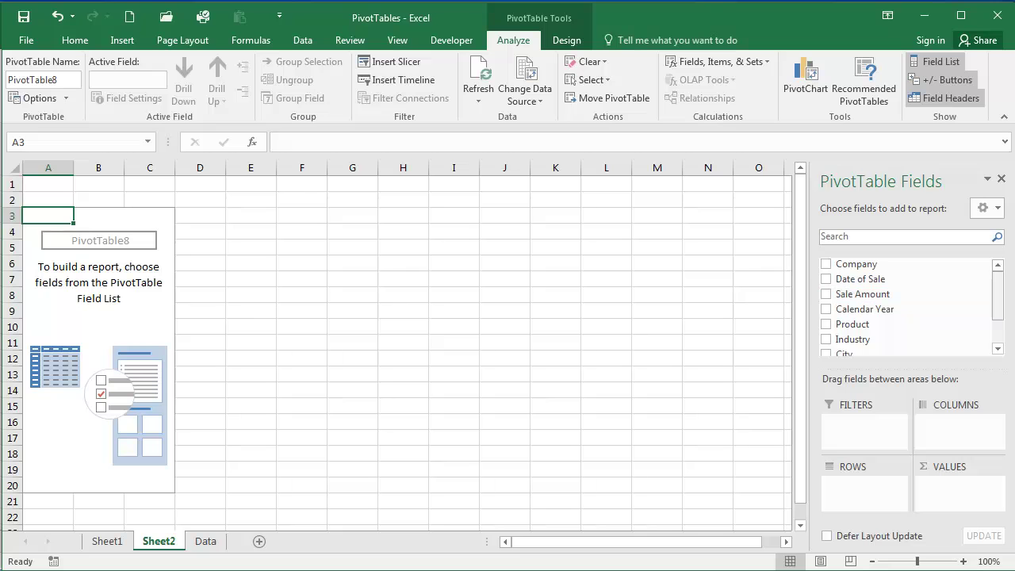
Lay out the second PivotTable with Industry as rows, Calendar Year as columns and the sum of Sale Amount as values
scroll(904, 305, "down", 1)
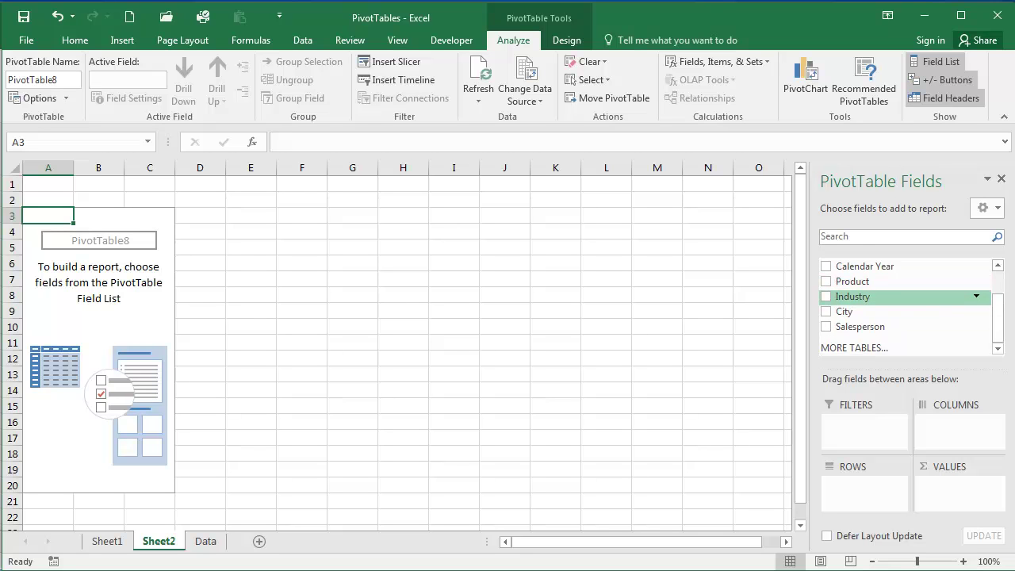
left_click_drag(852, 296, 864, 485)
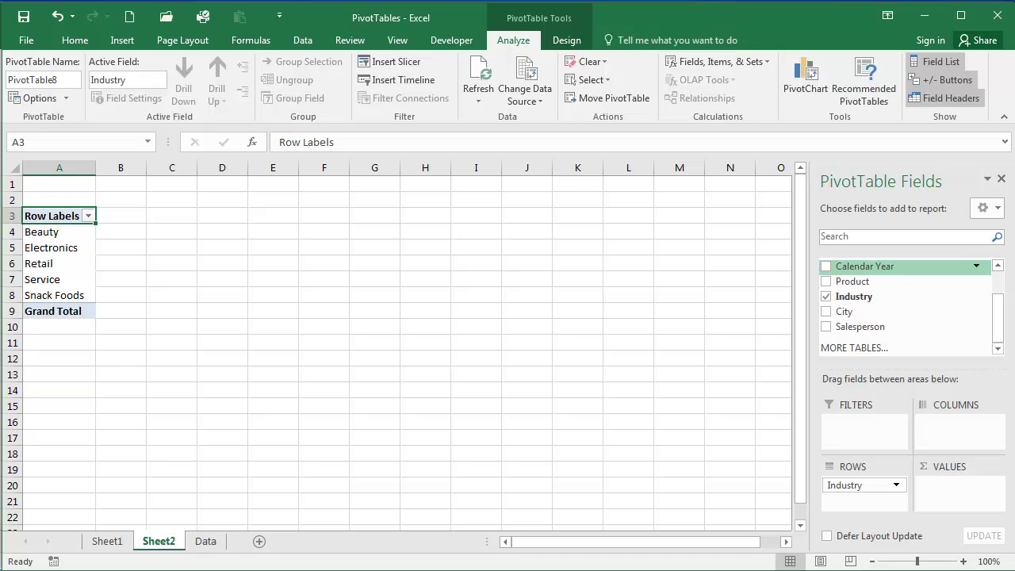
left_click_drag(864, 266, 960, 422)
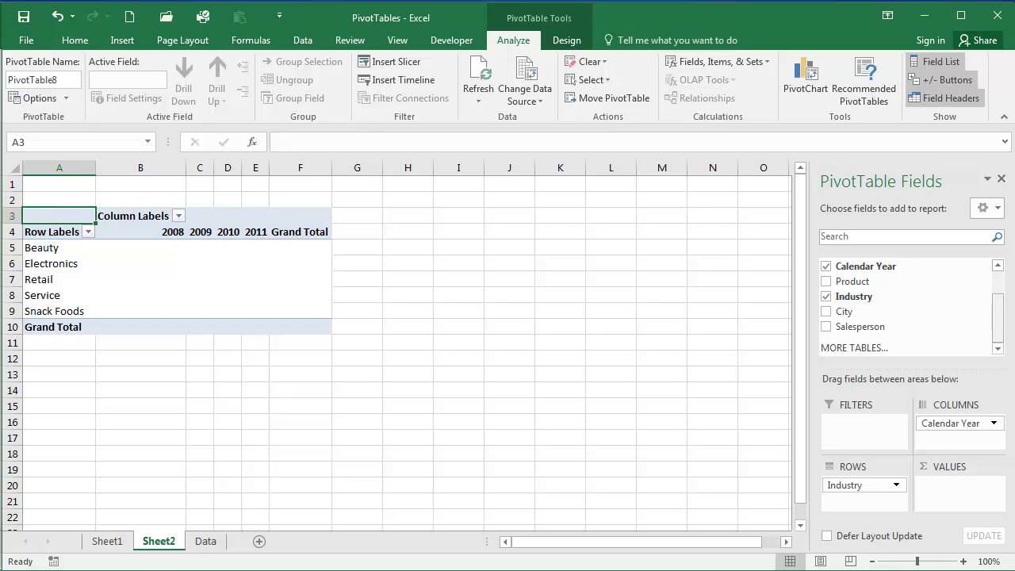
scroll(908, 305, "up", 1)
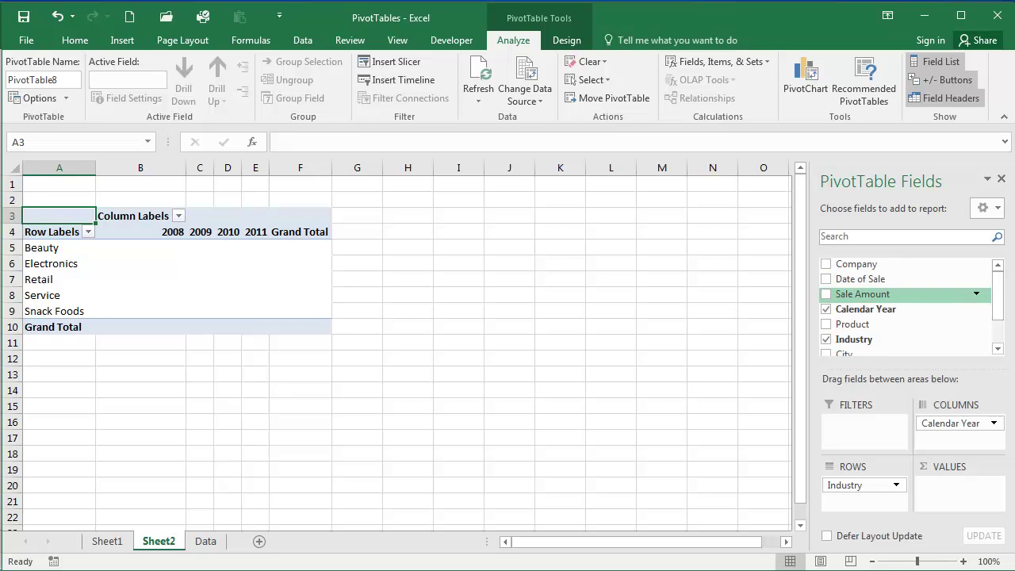
left_click_drag(863, 294, 959, 483)
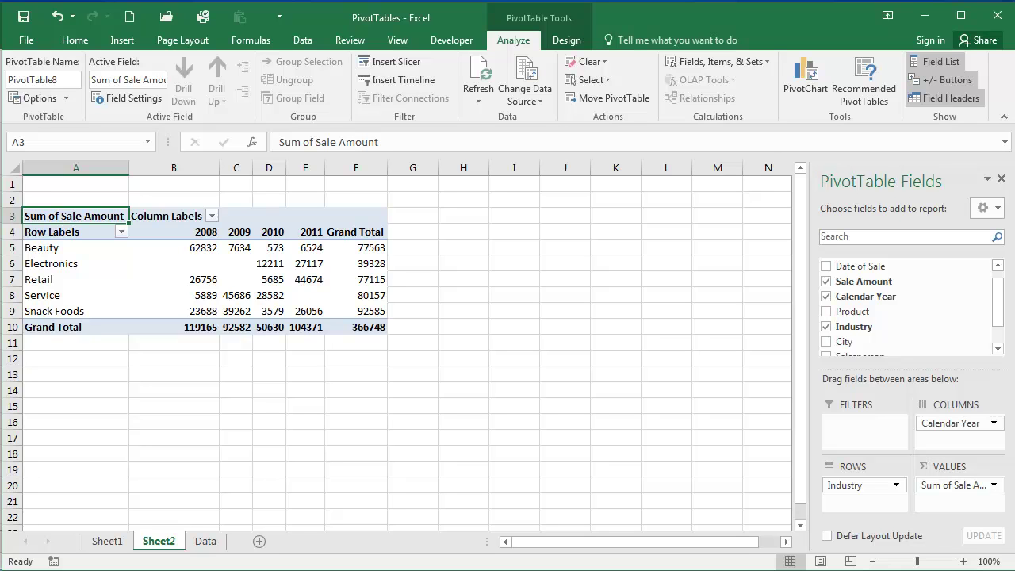
Format the industry-by-year PivotTable's Sum of Sale Amount values as Currency with the $ symbol and 0 decimal places
left_click(993, 485)
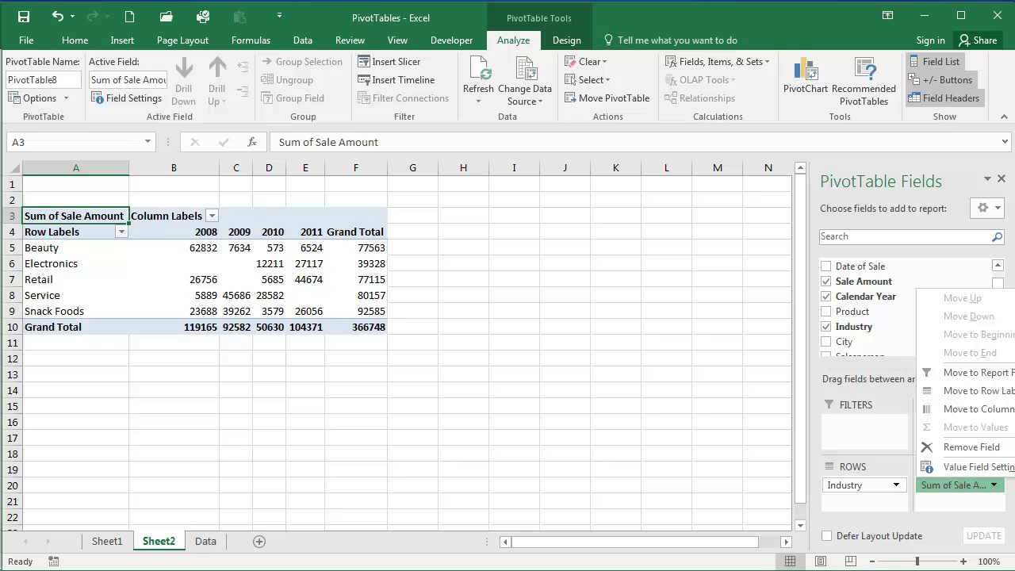
left_click(977, 467)
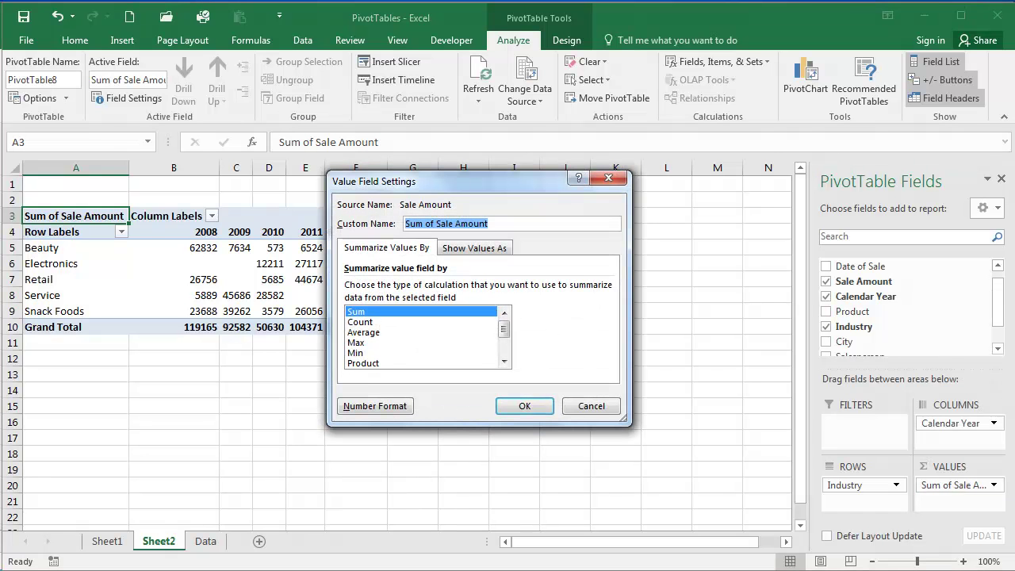
left_click(375, 406)
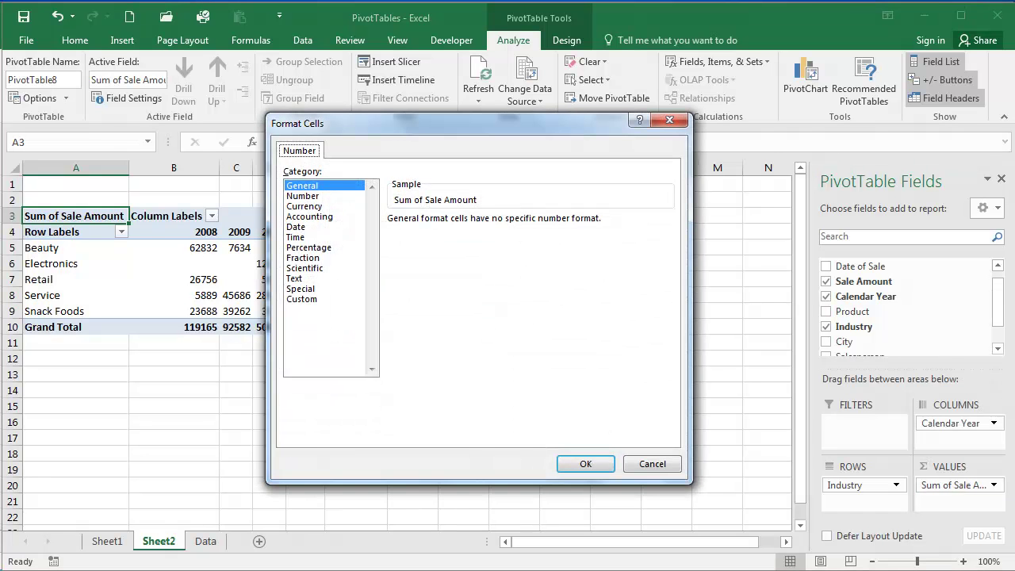
left_click(305, 206)
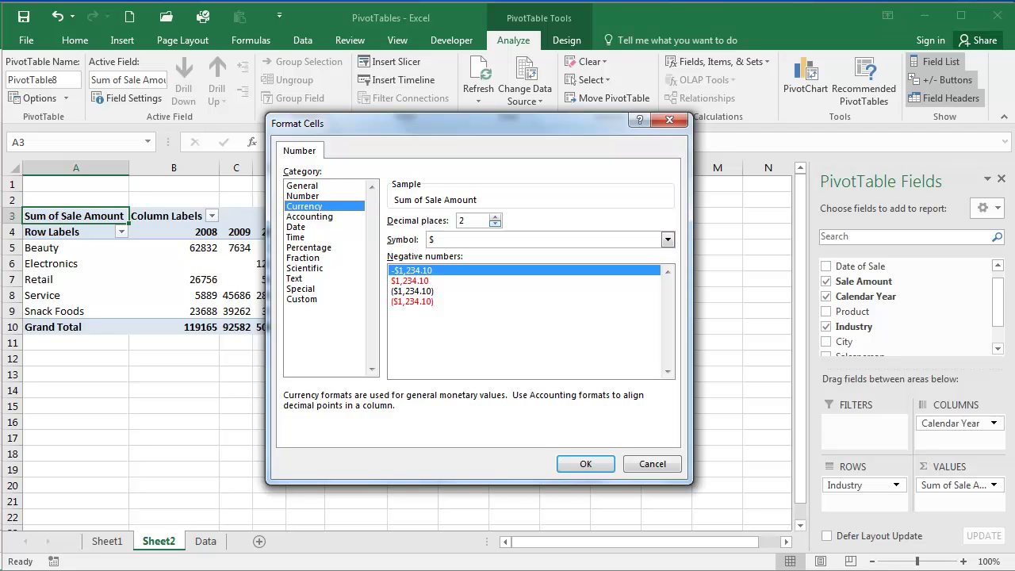
left_click(495, 224)
left_click(585, 463)
left_click(524, 406)
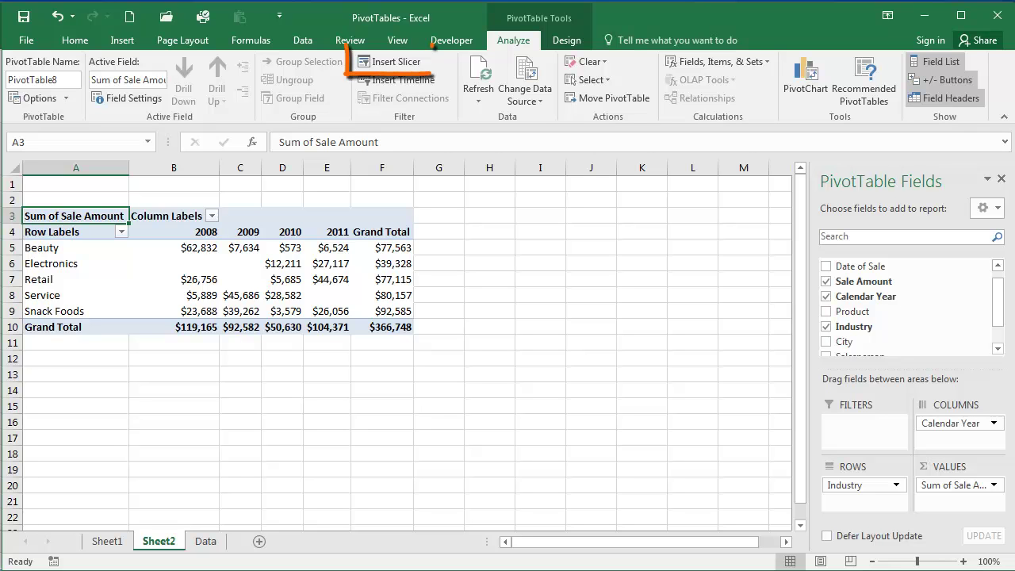
Insert slicers for the Product and Salesperson fields of the industry PivotTable
left_click(389, 61)
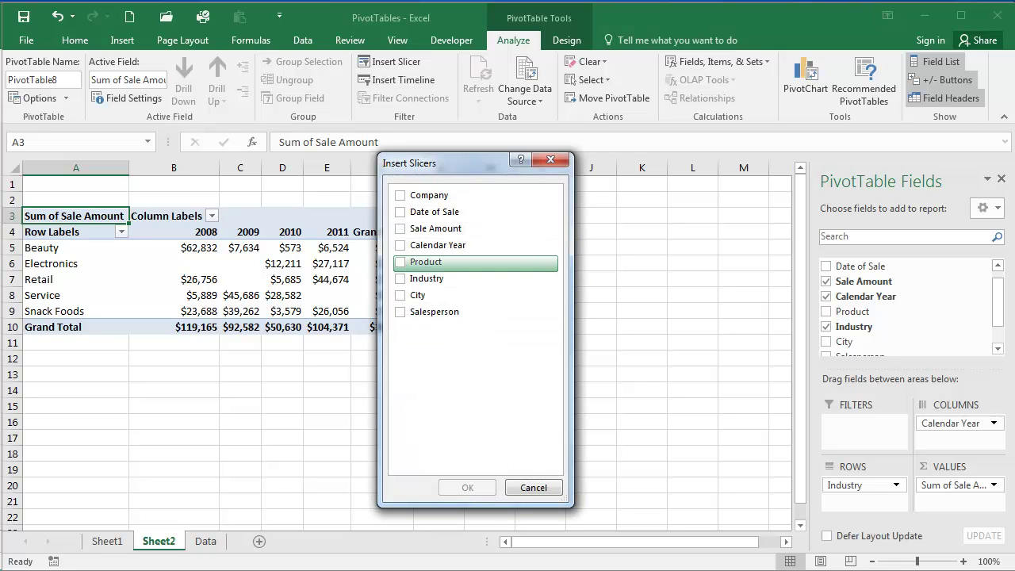
left_click(400, 262)
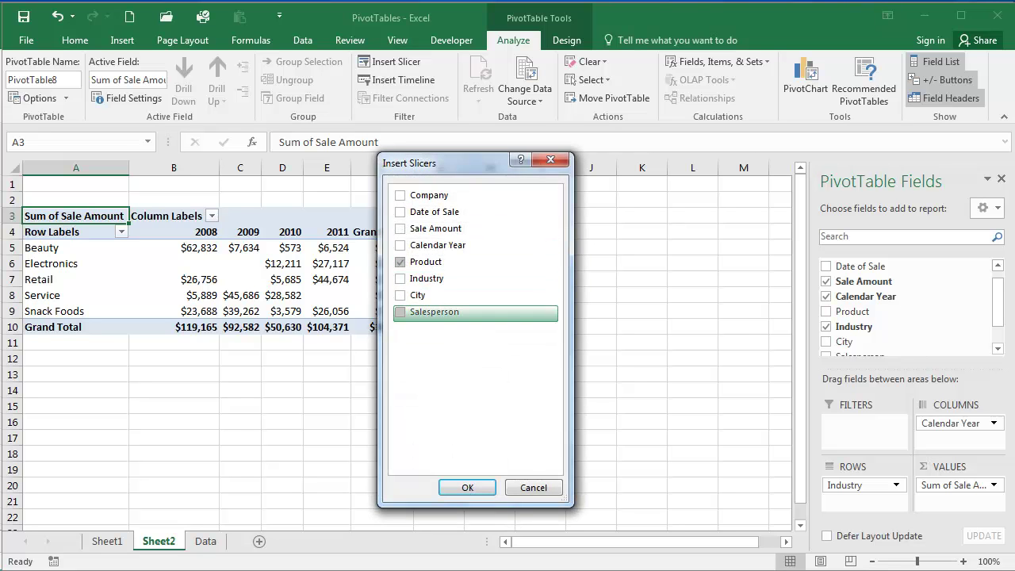
left_click(400, 312)
left_click(467, 487)
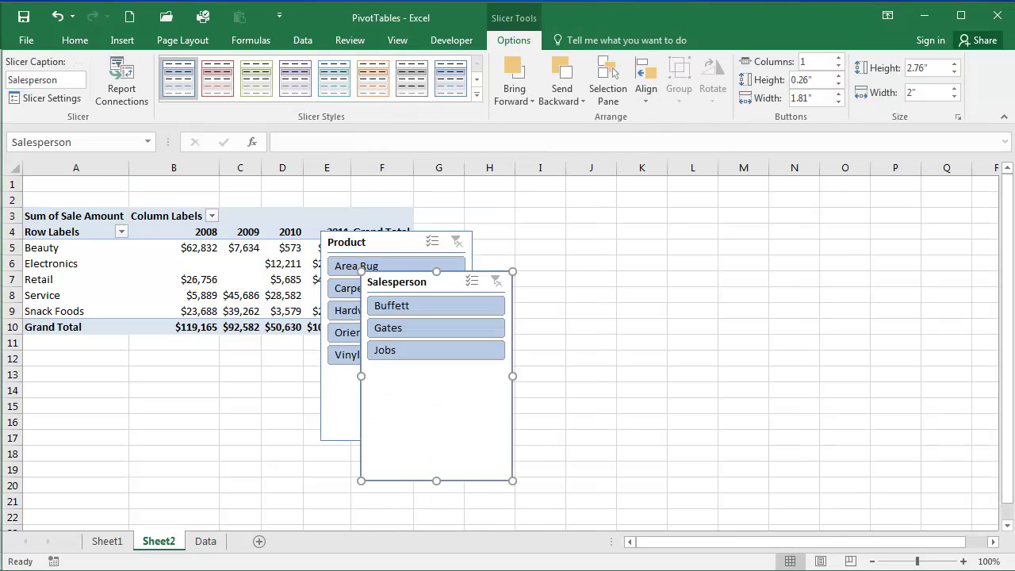
Arrange the Product and Salesperson slicers side by side next to the PivotTable, with their upper edges aligned at about row 3
left_click_drag(416, 282, 629, 233)
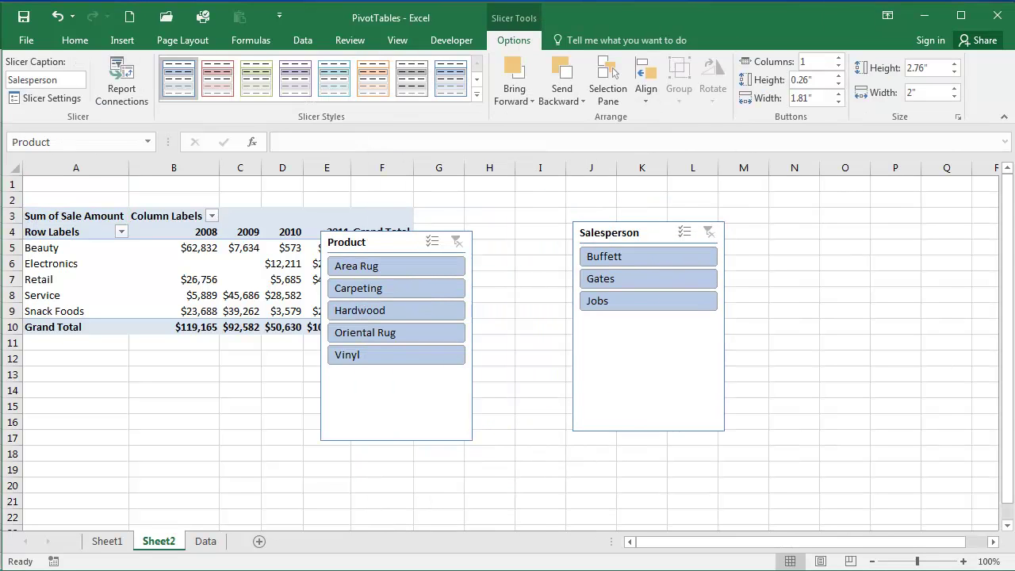
left_click_drag(373, 242, 474, 215)
left_click_drag(619, 232, 627, 214)
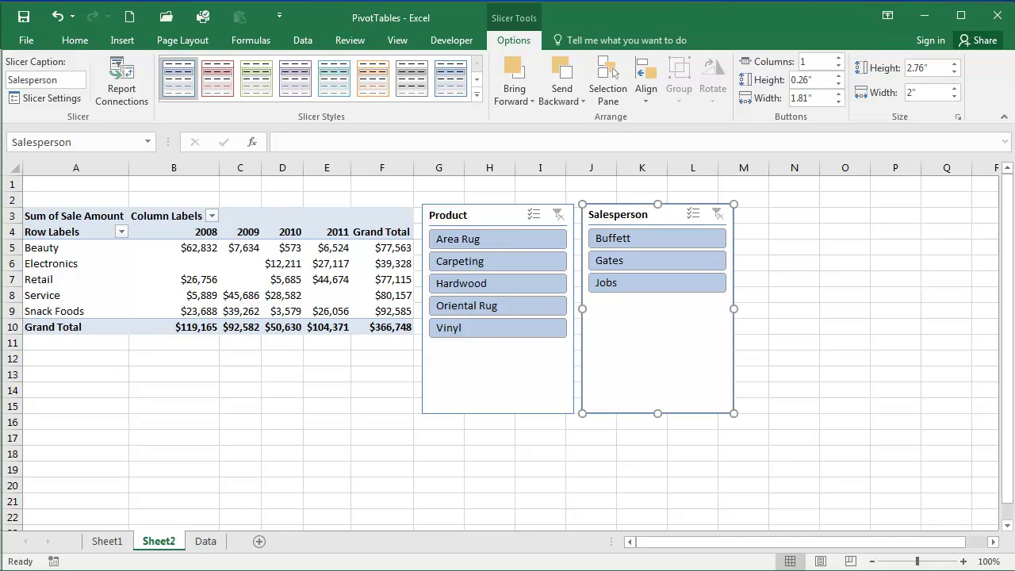
Filter the PivotTable by the Area Rug product and by the first listed salesperson in turn, clearing each slicer filter after use
left_click(457, 239)
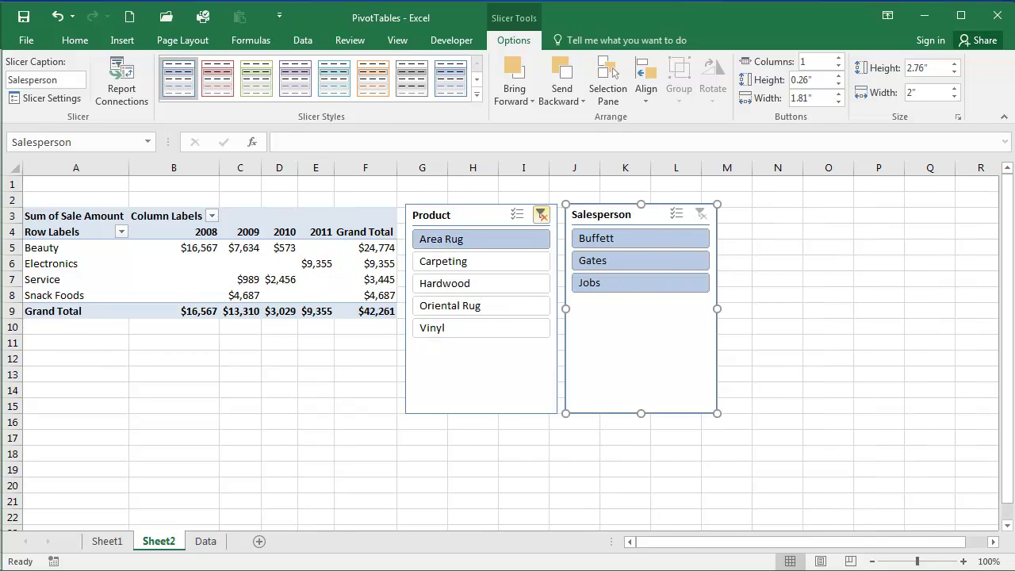
left_click(542, 214)
left_click(634, 238)
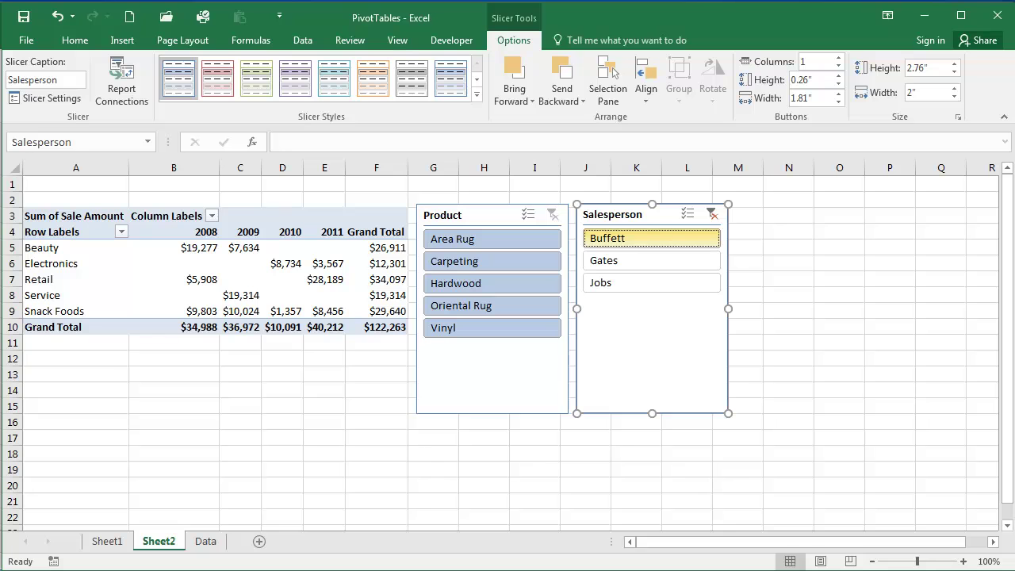
left_click(711, 214)
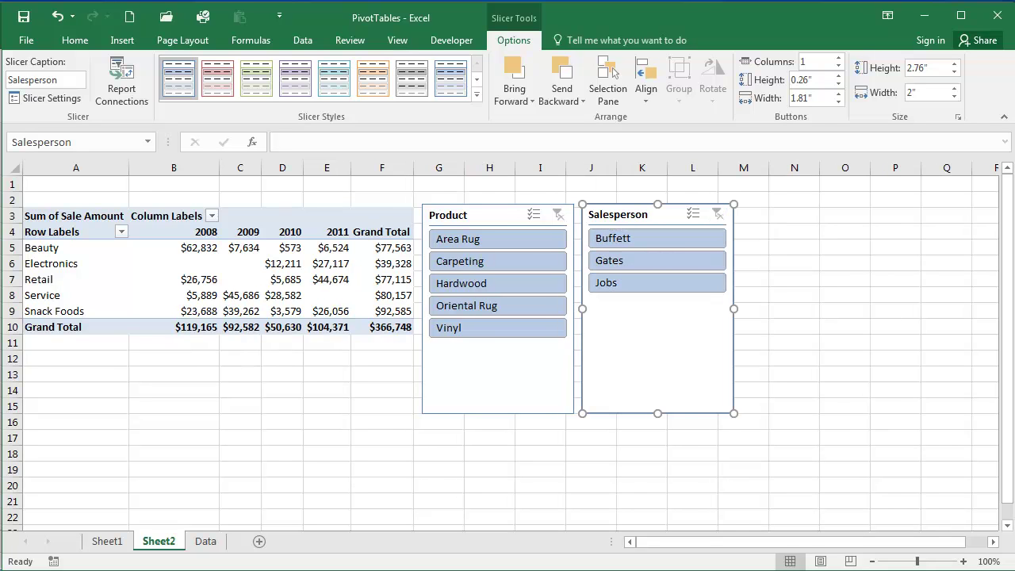